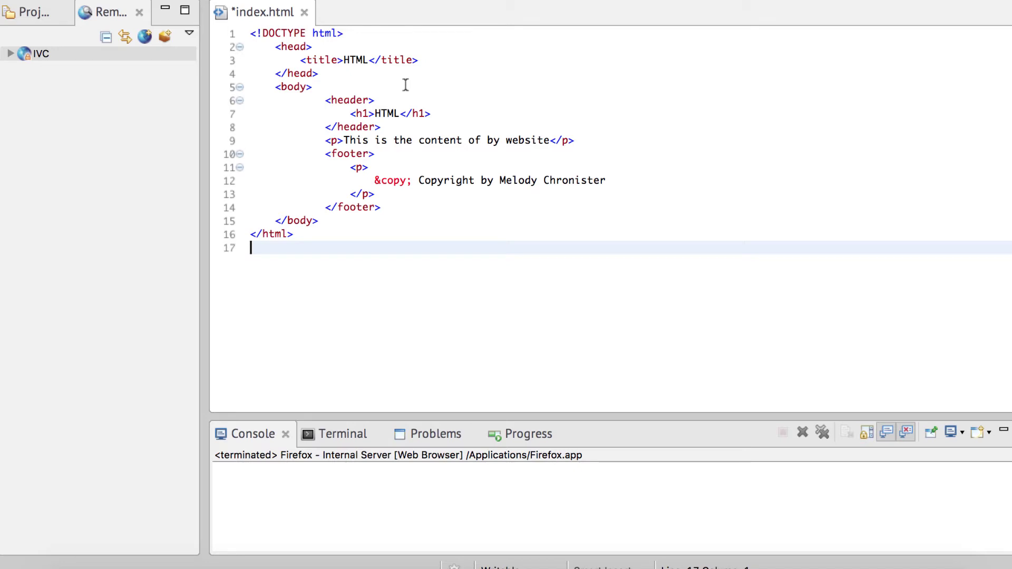
# - Begin creating a new plain file named helloworld.html from the File menu
pyautogui.click(369, 33)
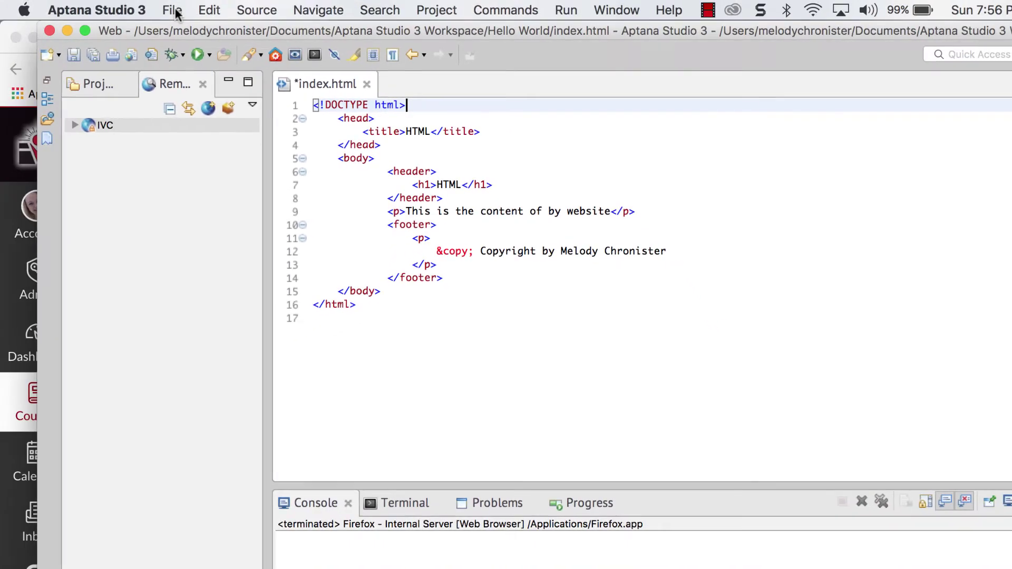
pyautogui.click(172, 9)
pyautogui.moveTo(188, 31)
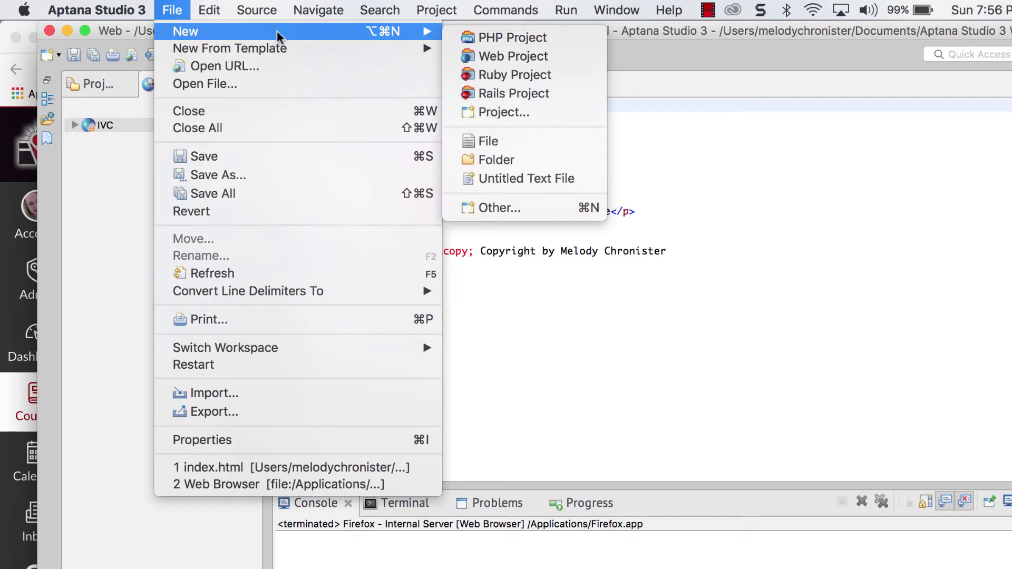
pyautogui.click(503, 139)
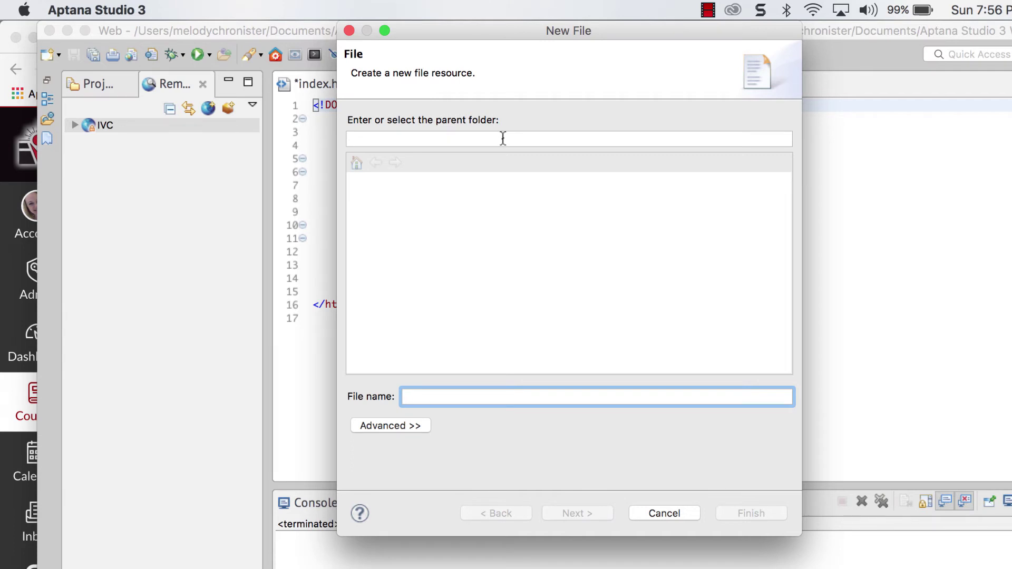
pyautogui.write('h')
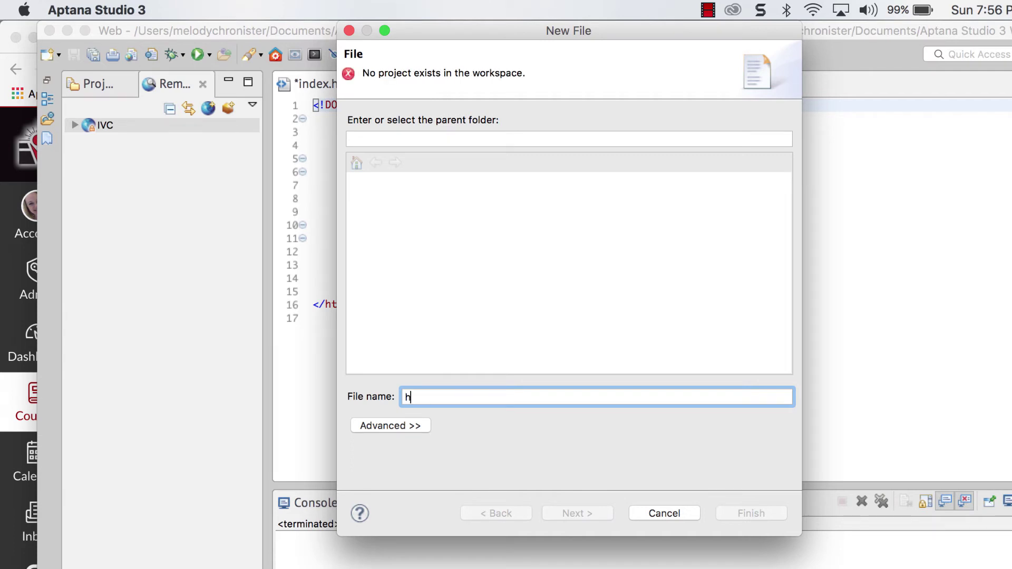
pyautogui.write('ellowor')
pyautogui.write('ld.h')
pyautogui.write('tml')
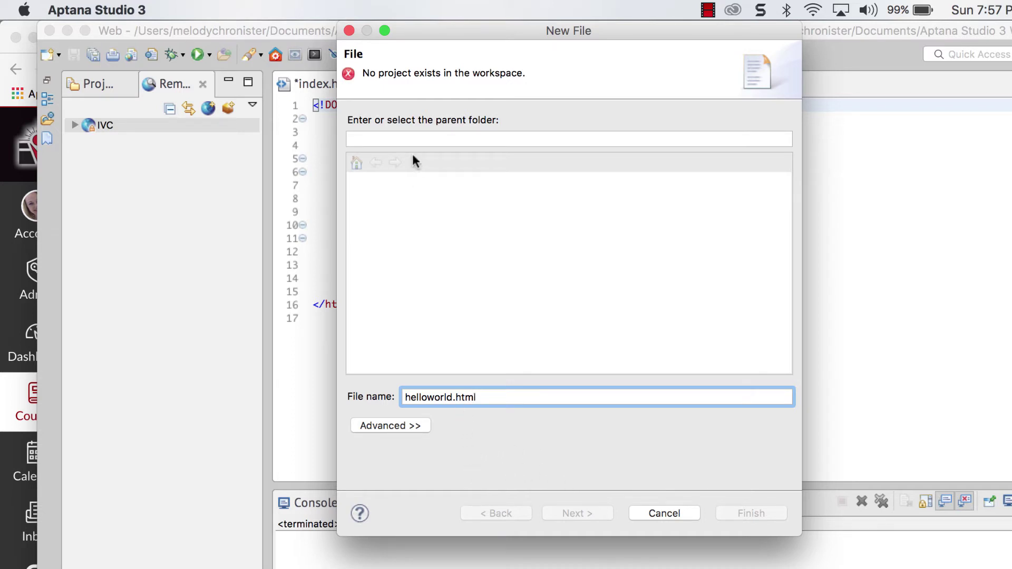
# - Try choosing a parent folder for helloworld.html in the New File dialog
pyautogui.click(405, 140)
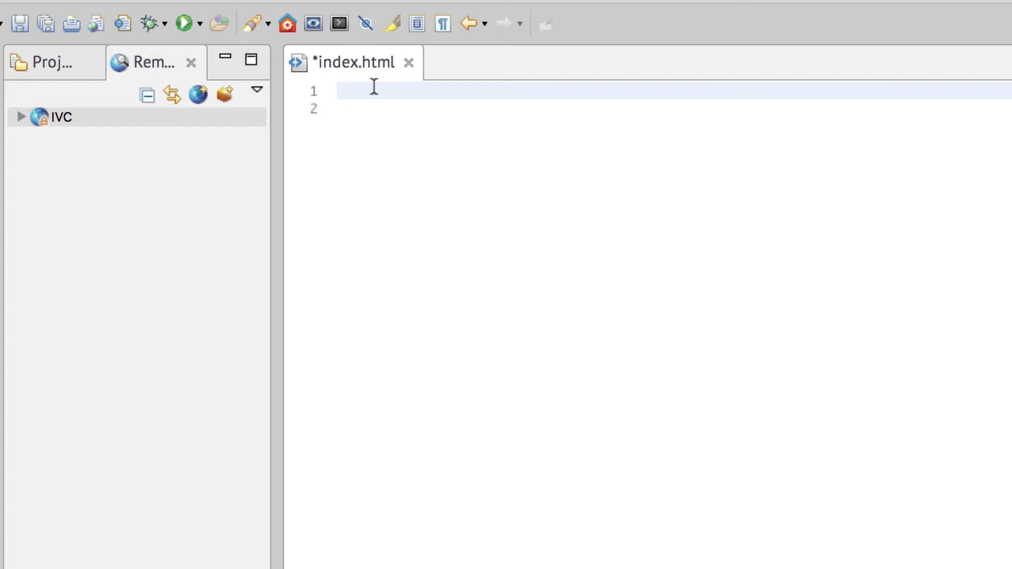
pyautogui.write('<')
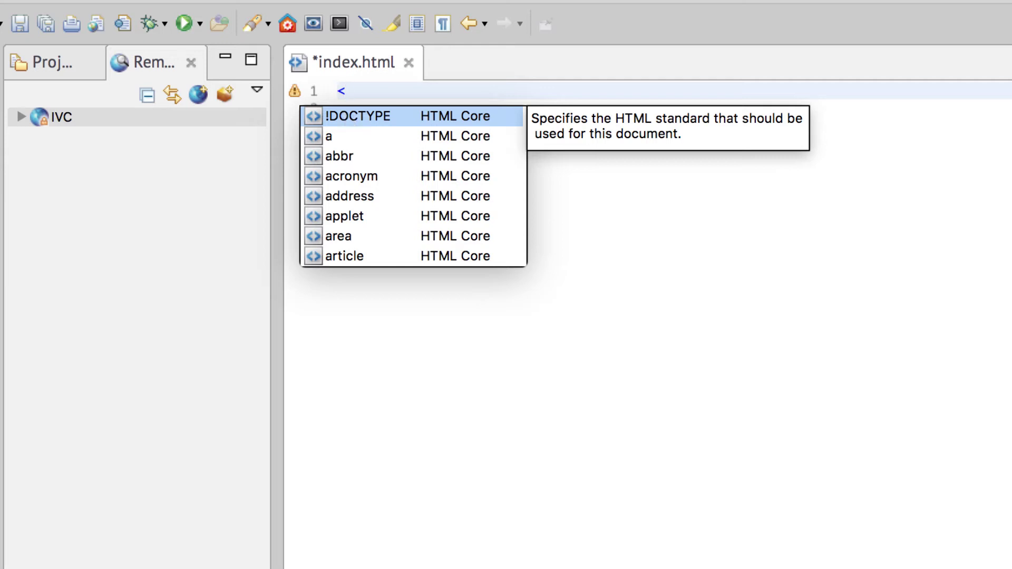
pyautogui.write('d')
# - Complete the <!doctype html> declaration on line 1 and start a new line
pyautogui.press('BackSpace')
pyautogui.write('!')
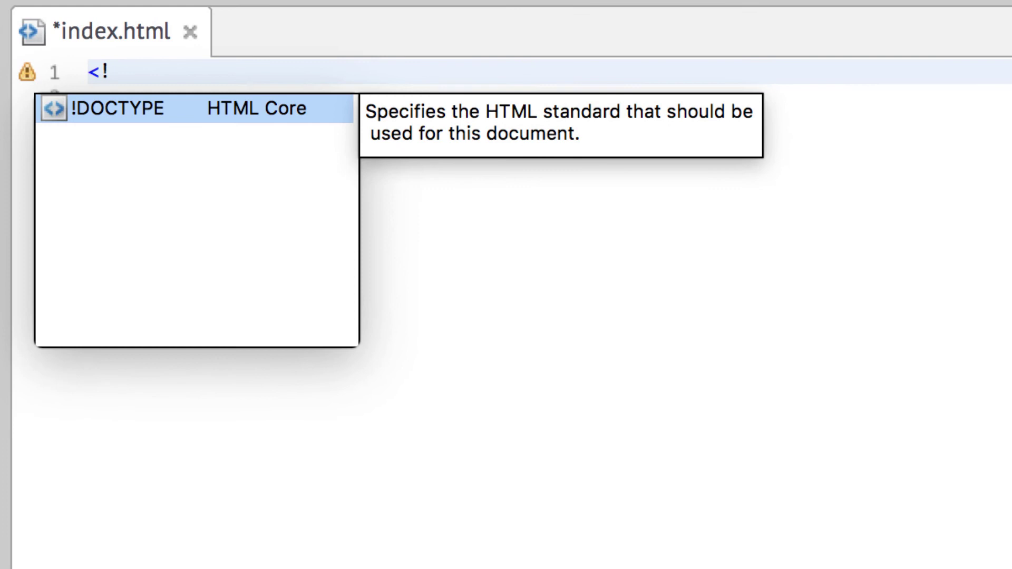
pyautogui.write('doctype ')
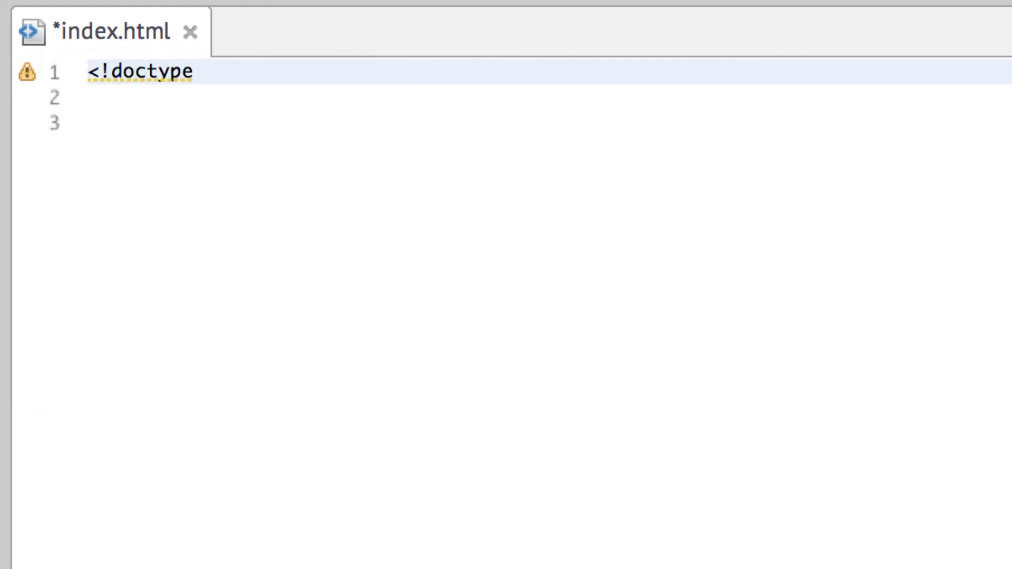
pyautogui.write('html>')
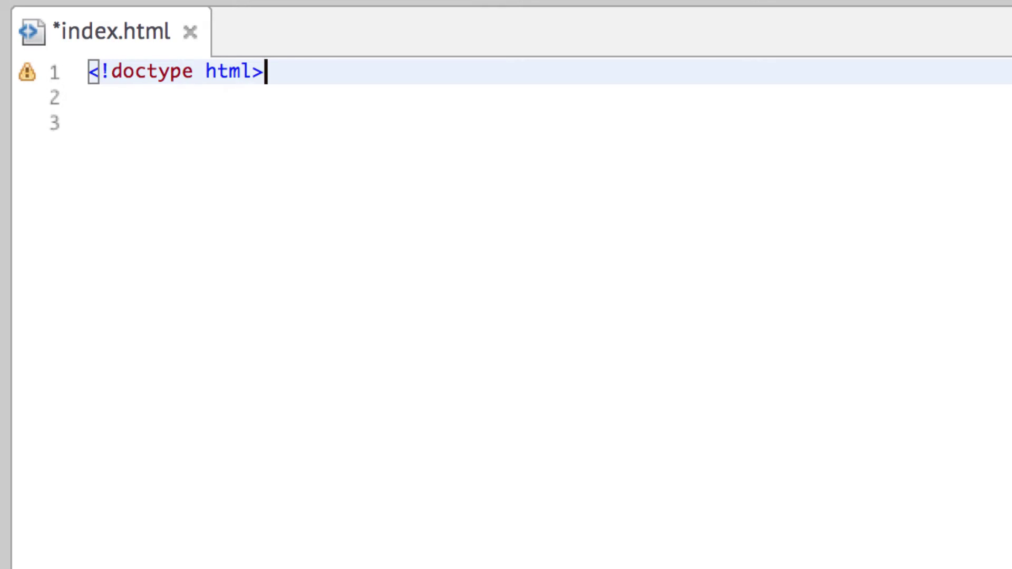
pyautogui.press('Return')
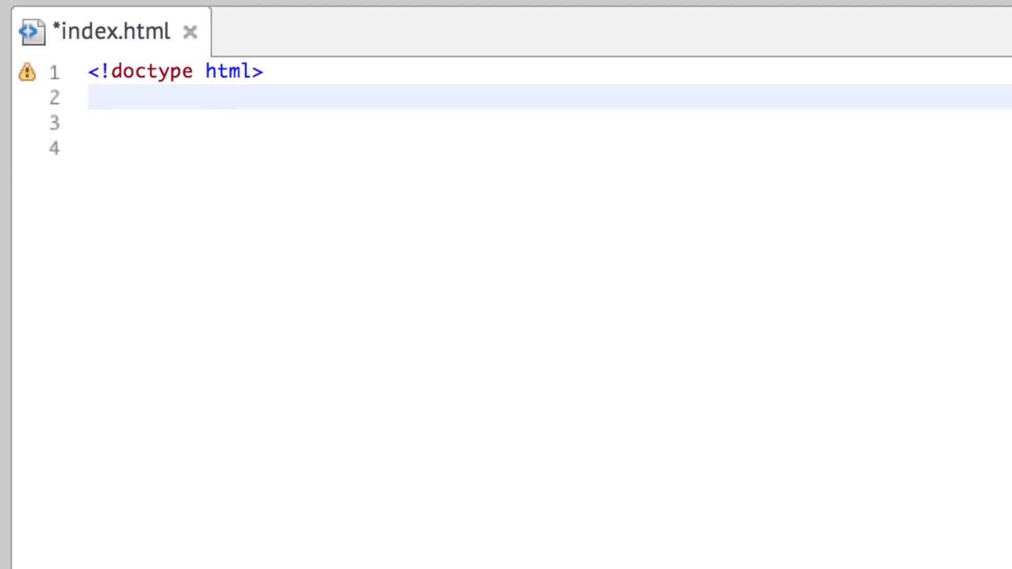
pyautogui.write('<')
pyautogui.write('head')
# - Insert a <head></head> tag pair with one empty line between the tags
pyautogui.press('Return')
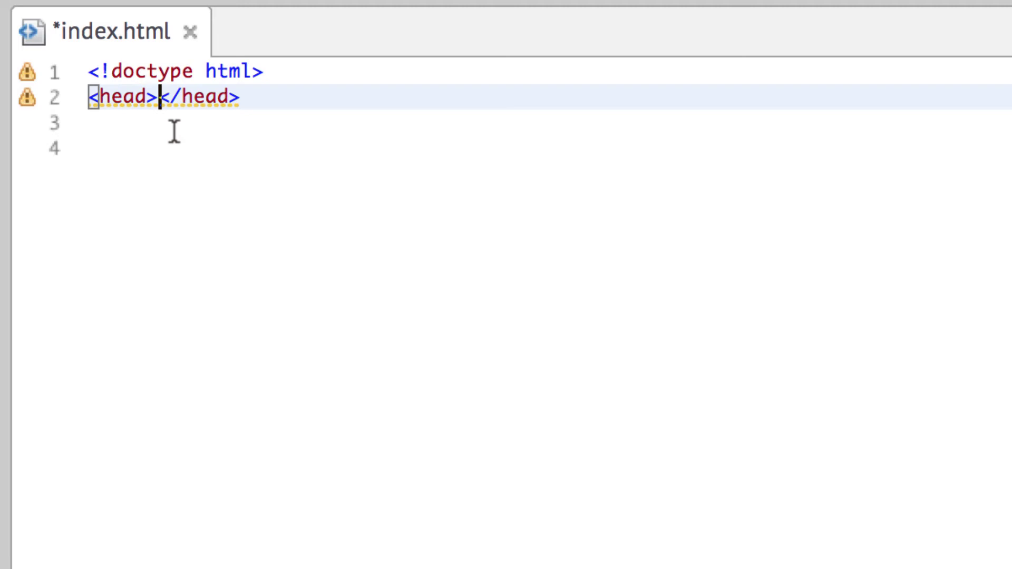
pyautogui.press('Return')
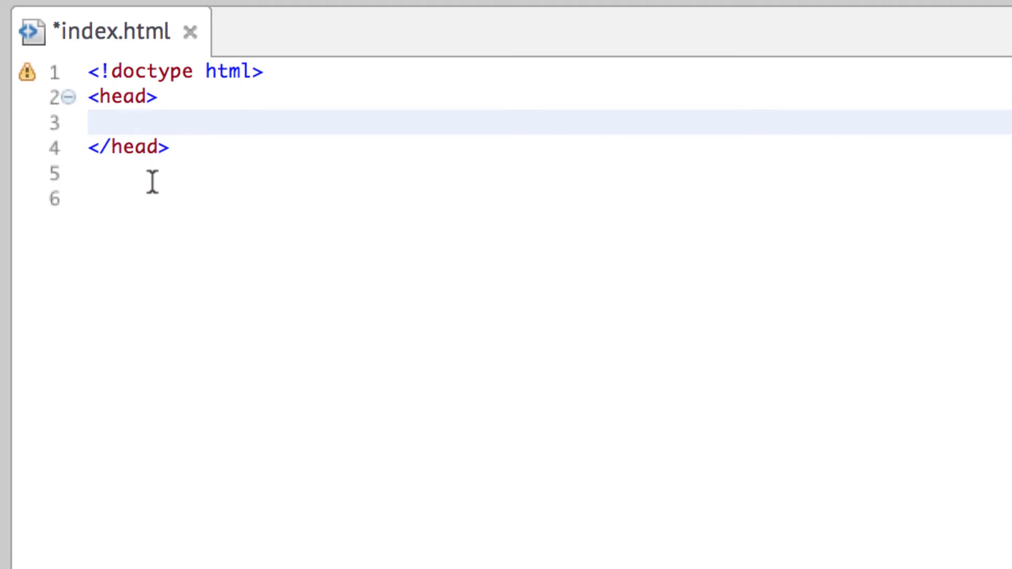
pyautogui.press('Return')
pyautogui.press('Return')
pyautogui.press('Return')
pyautogui.press('Return')
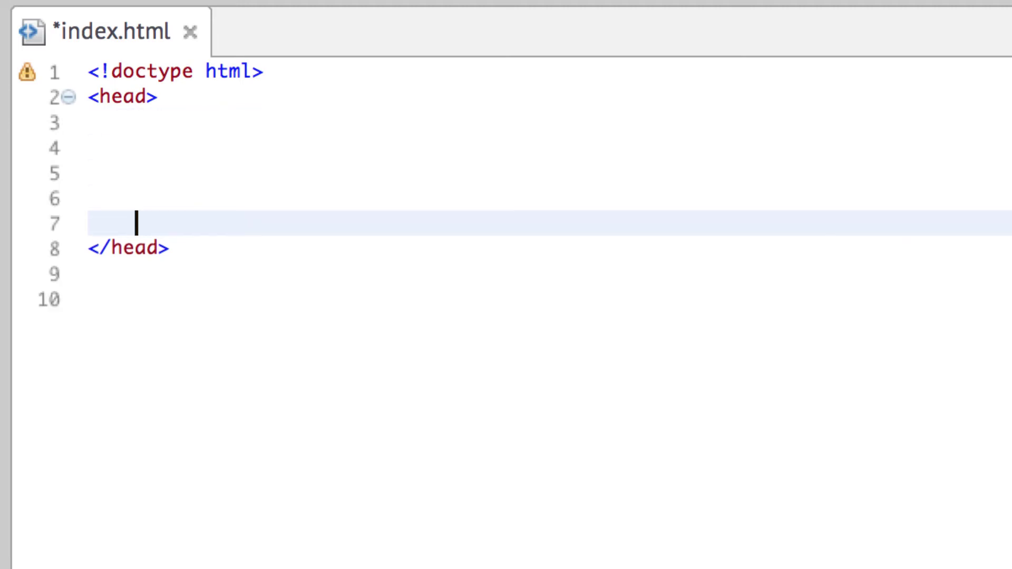
pyautogui.press('BackSpace')
pyautogui.press('BackSpace')
pyautogui.press('BackSpace')
pyautogui.press('BackSpace')
pyautogui.press('BackSpace')
pyautogui.press('BackSpace')
pyautogui.press('BackSpace')
pyautogui.press('BackSpace')
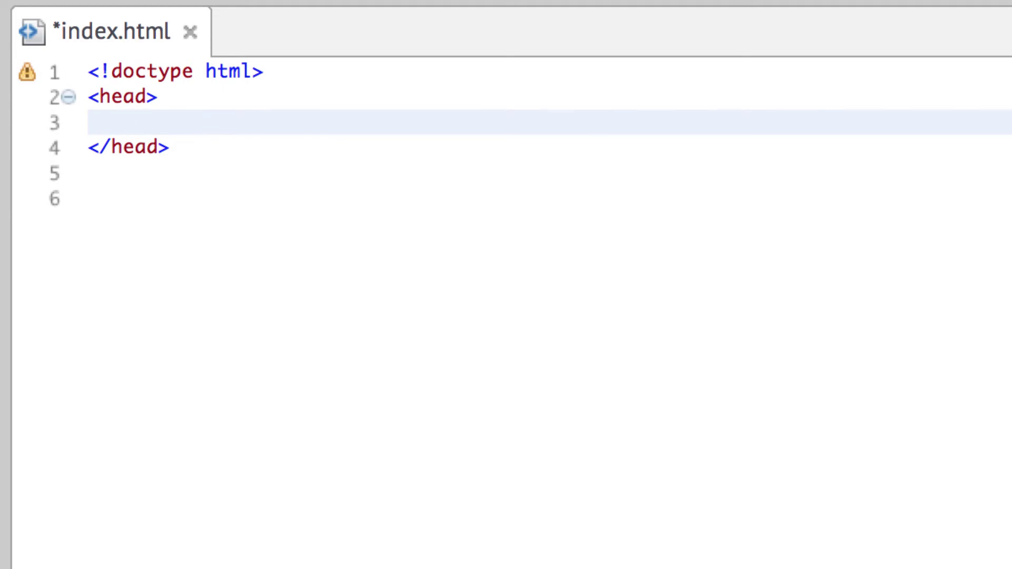
# - Tab-indent the opening and closing head tags, returning to the empty inner line
pyautogui.press('Up')
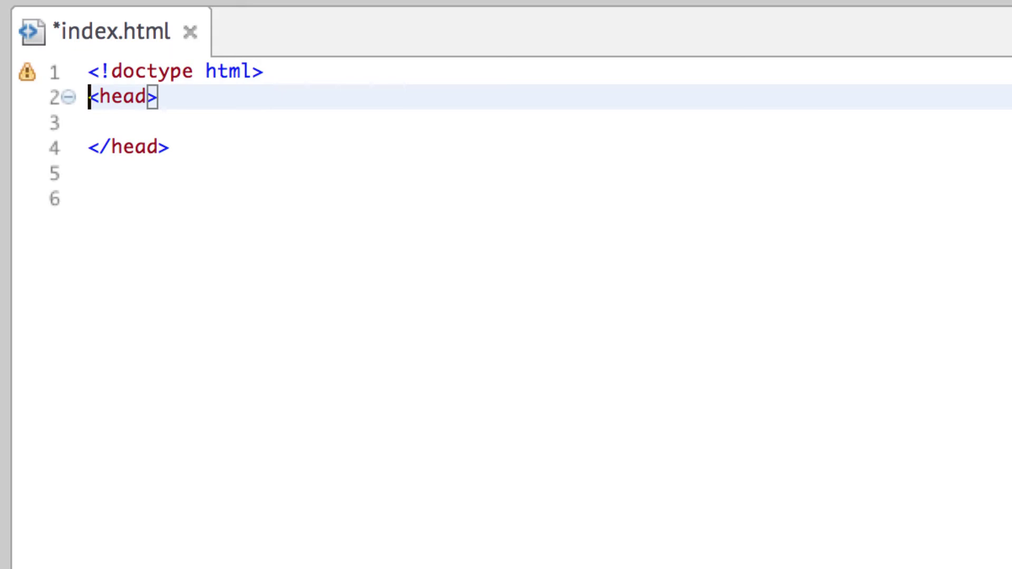
pyautogui.press('Tab')
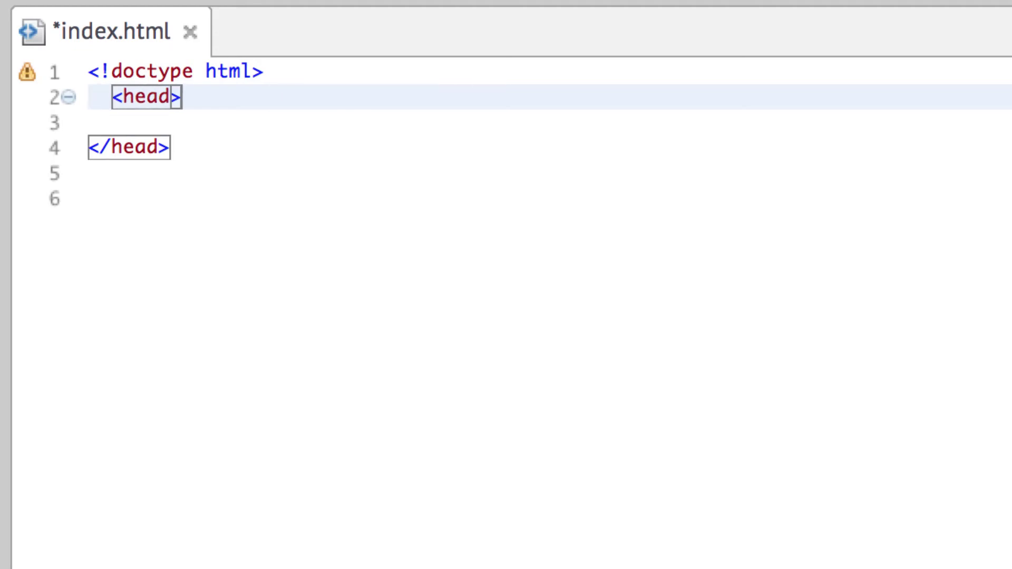
pyautogui.press('Down')
pyautogui.press('Down')
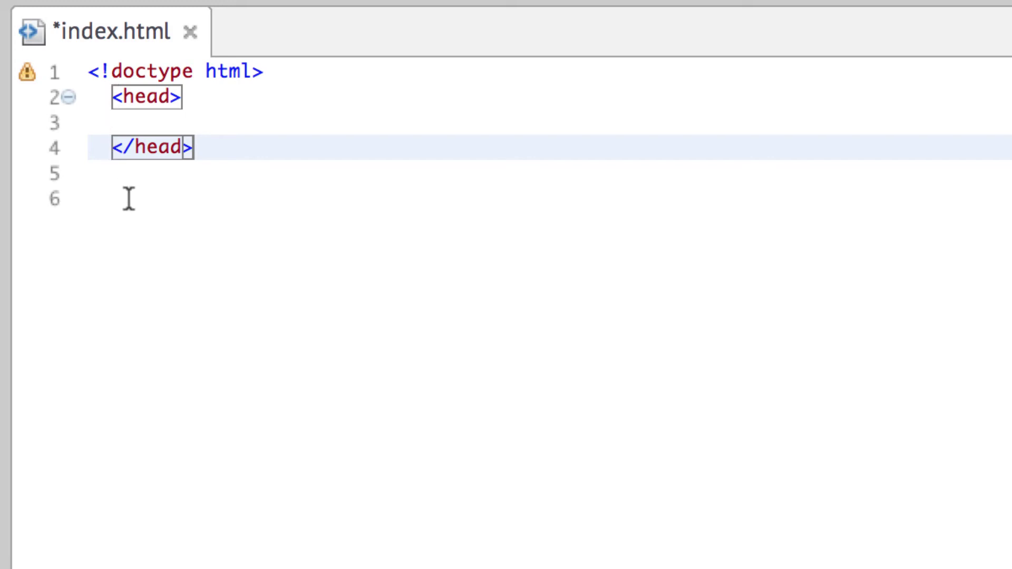
pyautogui.click(205, 117)
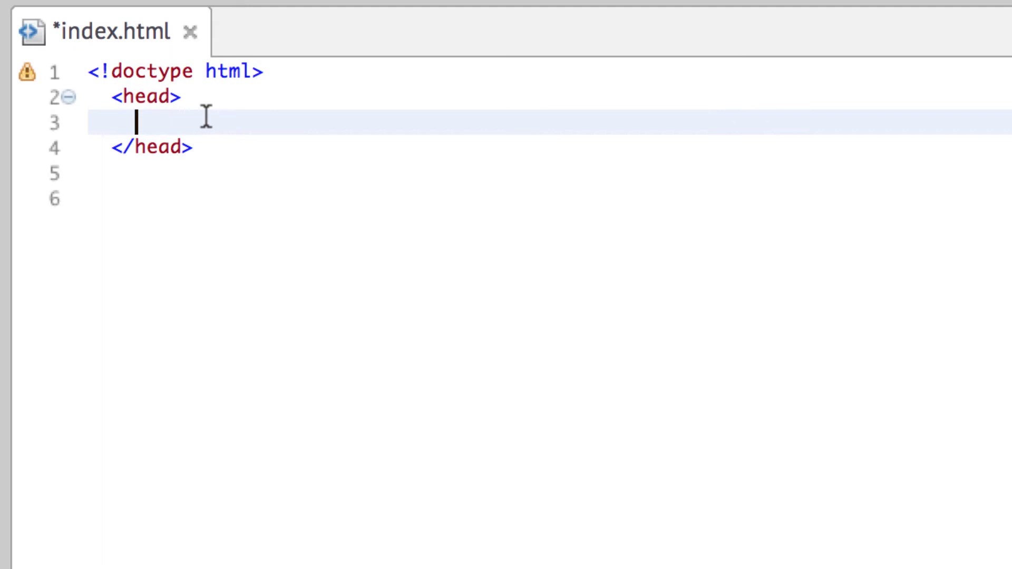
pyautogui.press('BackSpace')
pyautogui.write('<t')
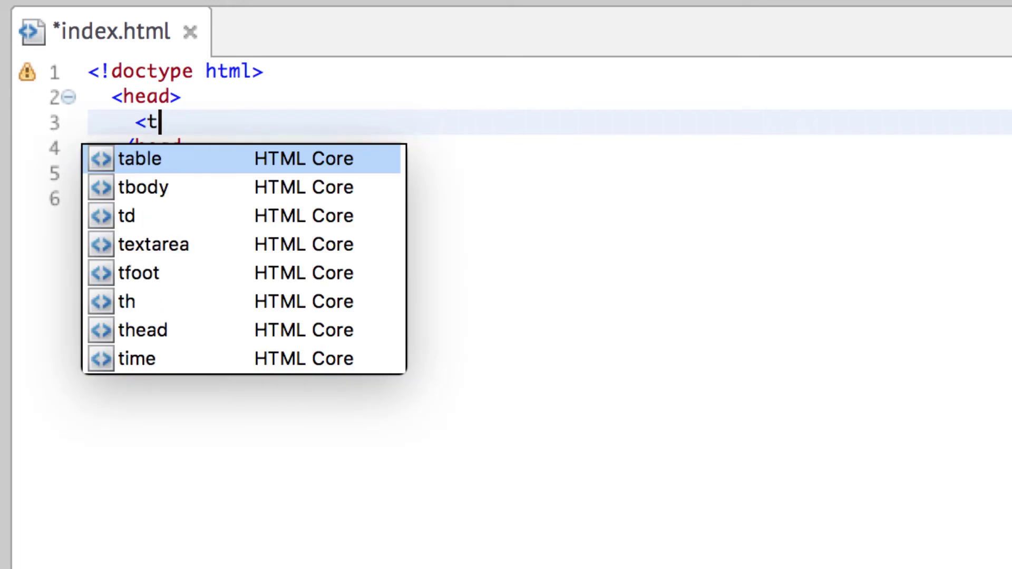
pyautogui.write('itle>')
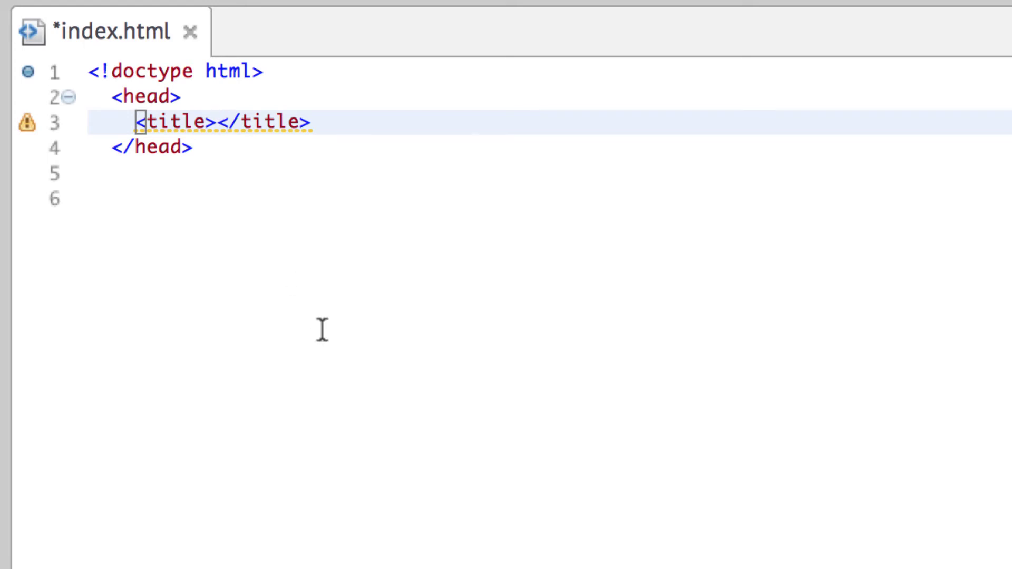
pyautogui.write('Hell')
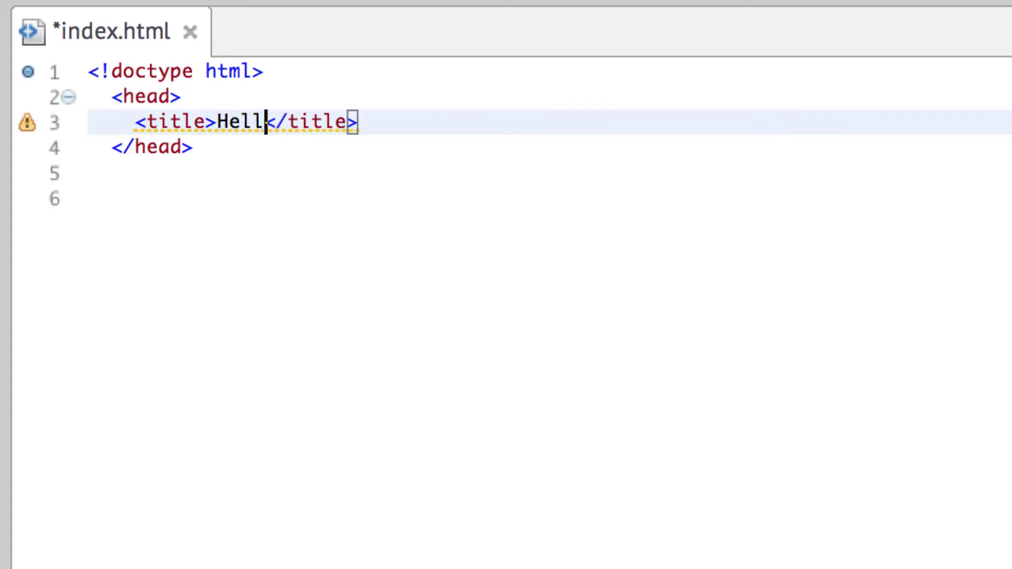
pyautogui.write('o World!')
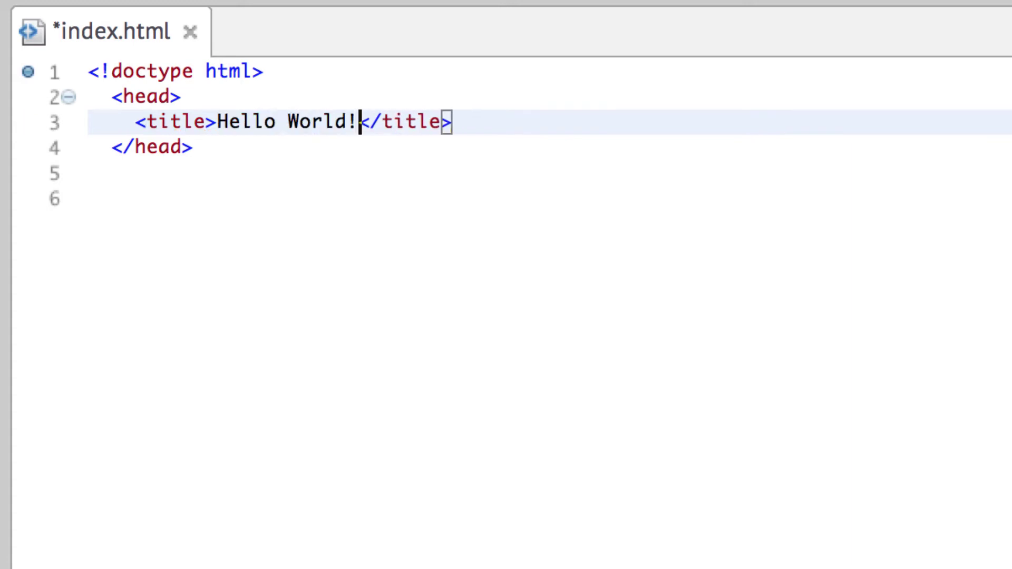
# - Insert an indented <body></body> tag pair below the head section
pyautogui.click(248, 171)
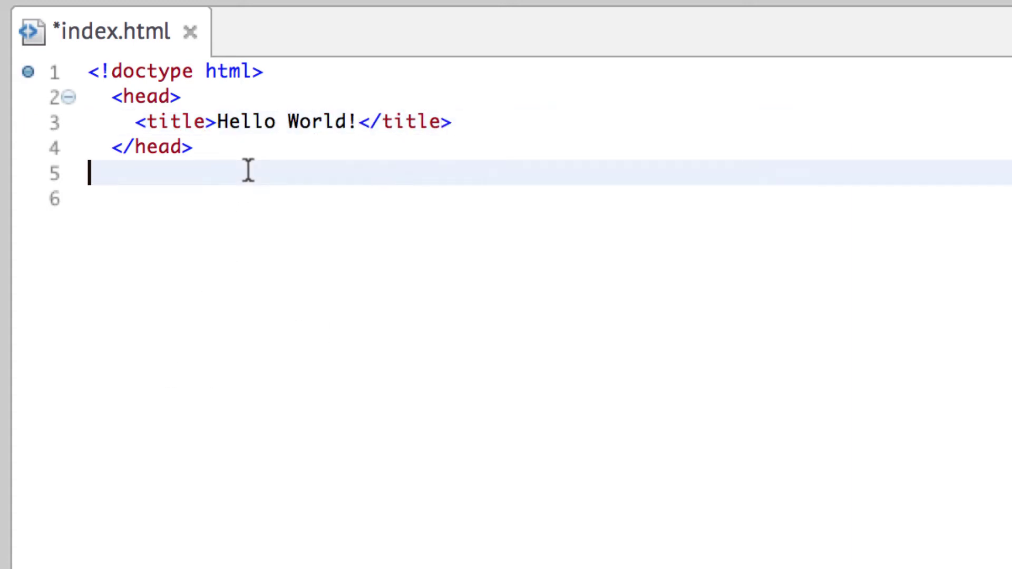
pyautogui.write('<bo')
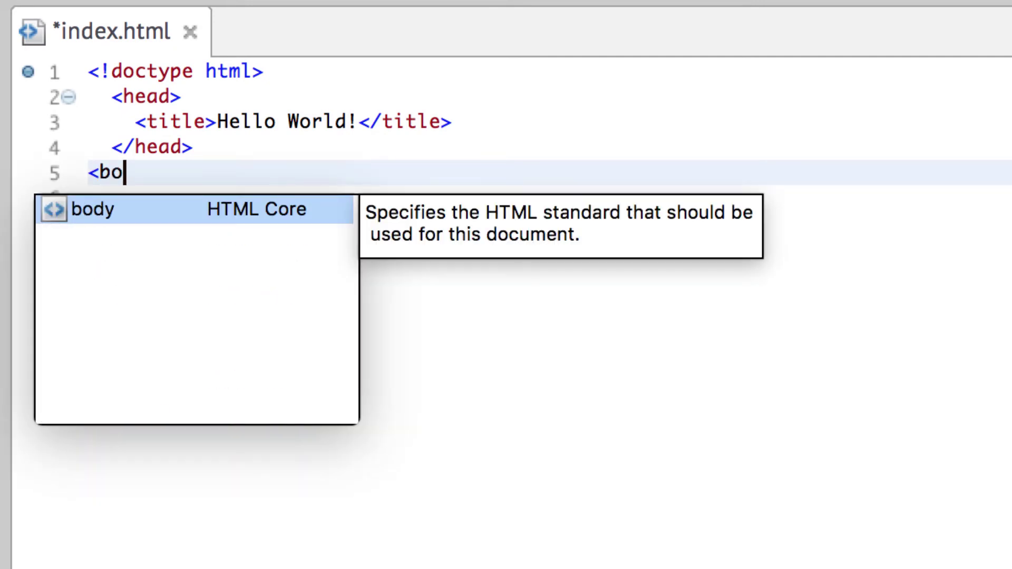
pyautogui.write('dy')
pyautogui.press('Return')
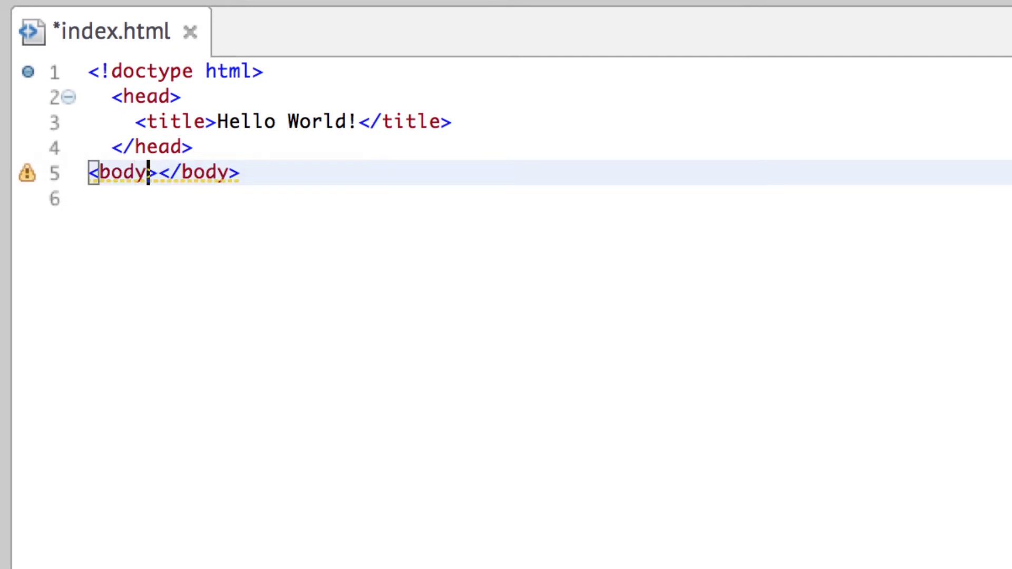
pyautogui.press('Left')
pyautogui.press('Left')
pyautogui.press('Left')
pyautogui.press('Right')
pyautogui.press('Right')
pyautogui.press('Right')
pyautogui.write('v')
pyautogui.press('Left')
pyautogui.press('Left')
pyautogui.press('Left')
pyautogui.write('v')
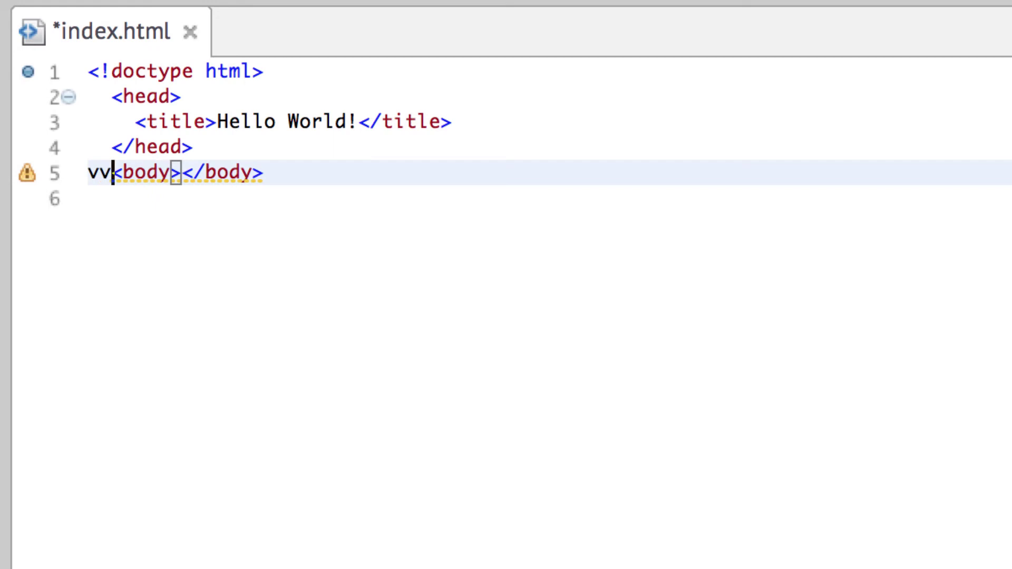
pyautogui.press('BackSpace')
pyautogui.press('BackSpace')
pyautogui.press('Tab')
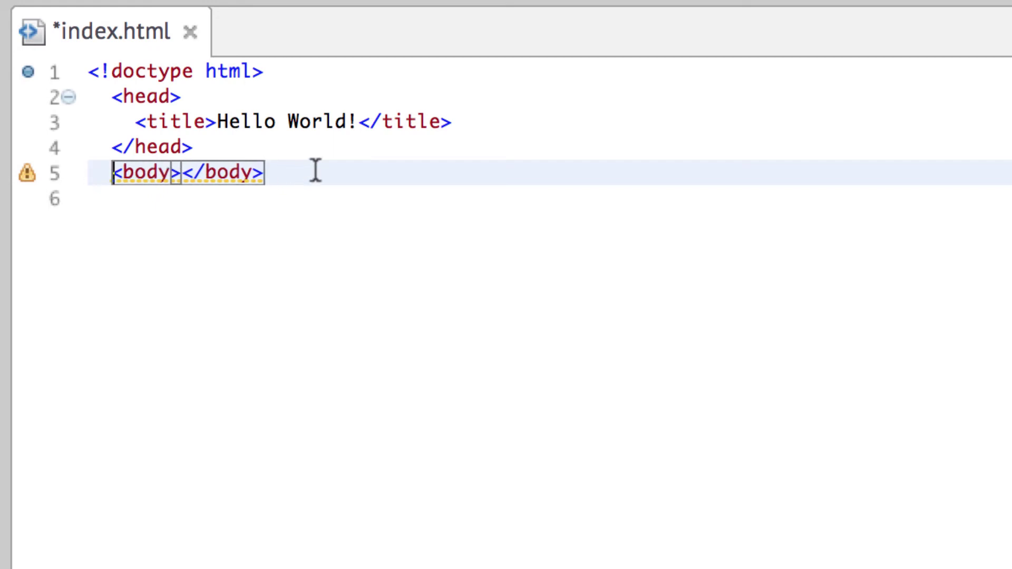
# - Add an indented line inside the body holding the text Hello World!
pyautogui.click(183, 171)
pyautogui.press('Return')
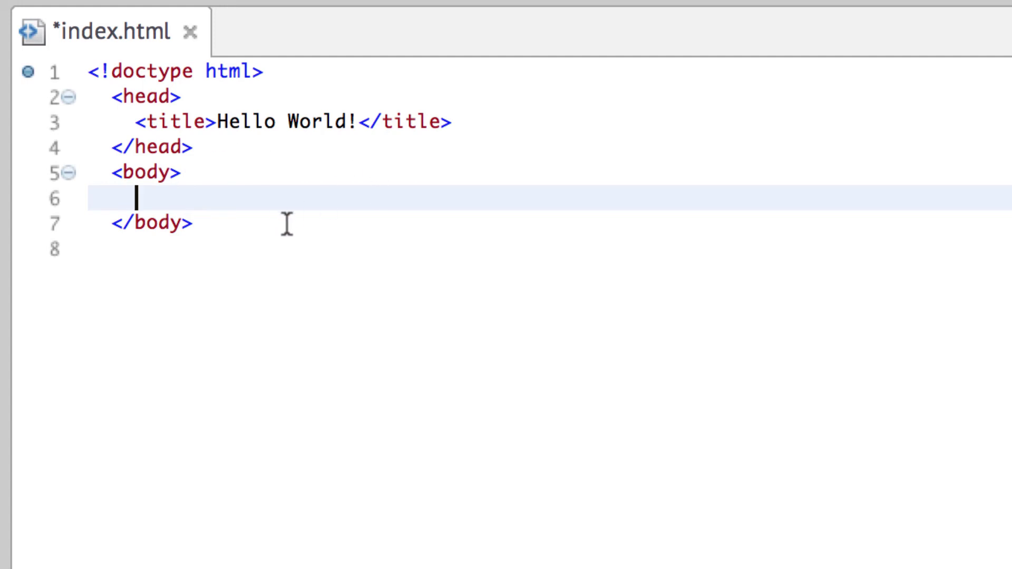
pyautogui.write('Hello ')
pyautogui.write('World!')
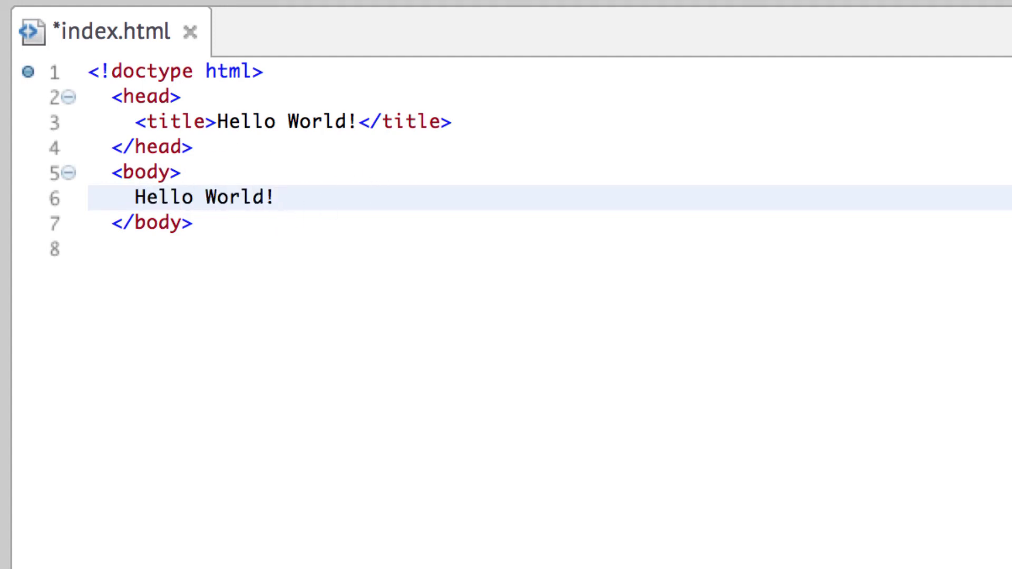
pyautogui.click(135, 198)
pyautogui.write('<')
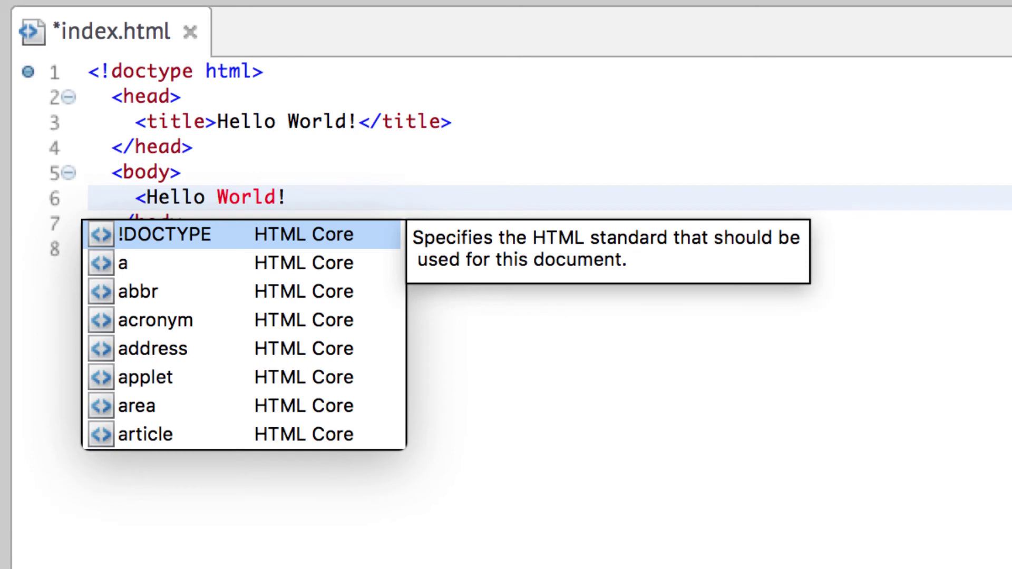
pyautogui.write('h1')
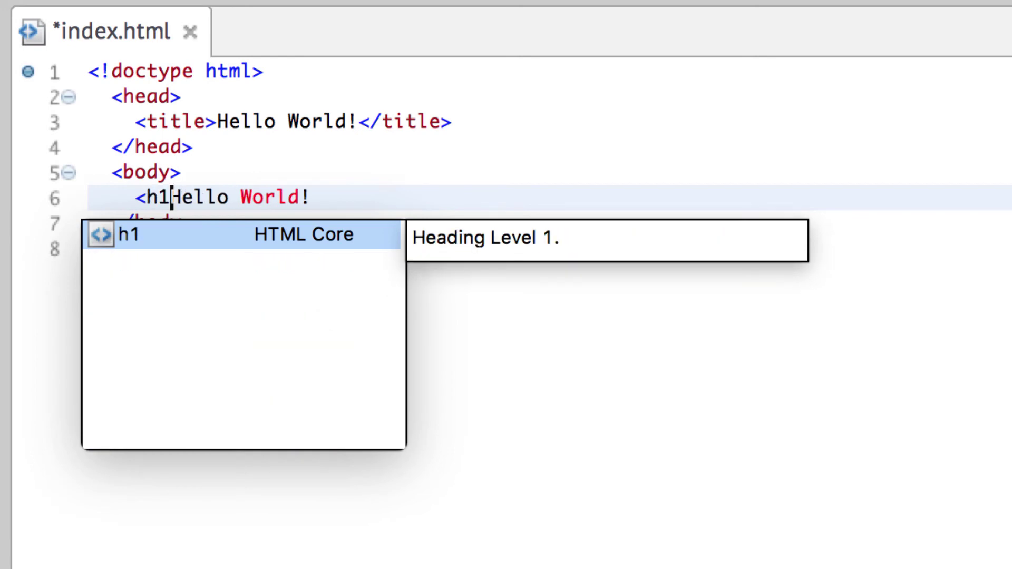
# - Wrap Hello World! in <h1></h1> tags and open a blank line below
pyautogui.press('Return')
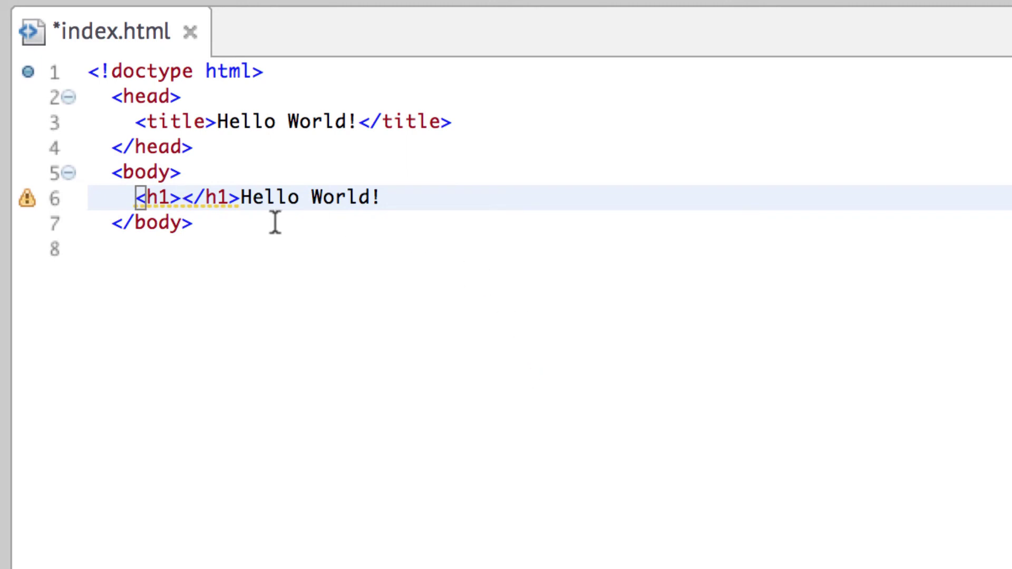
pyautogui.click(244, 199)
pyautogui.press('BackSpace')
pyautogui.press('BackSpace')
pyautogui.press('BackSpace')
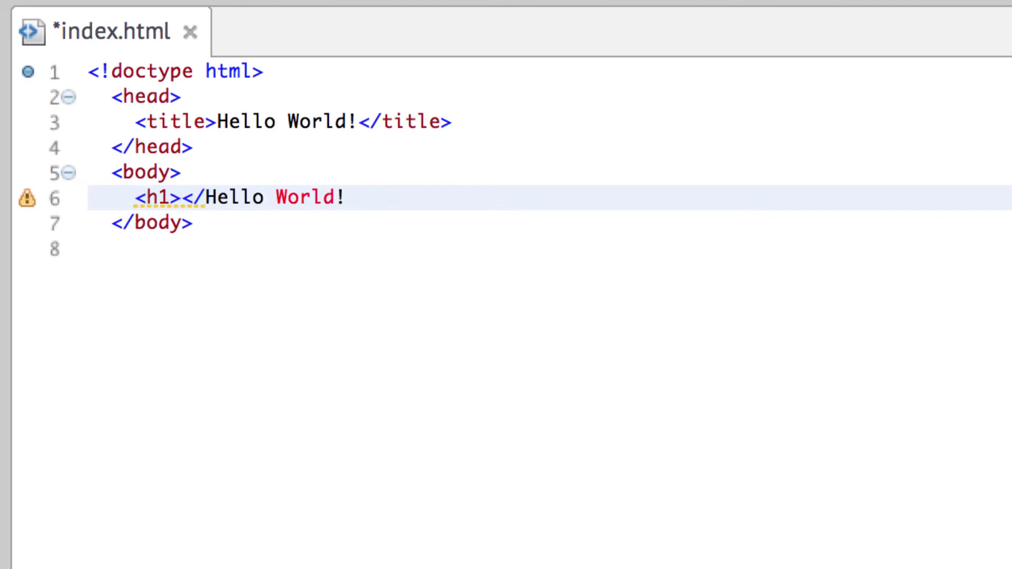
pyautogui.press('BackSpace')
pyautogui.press('BackSpace')
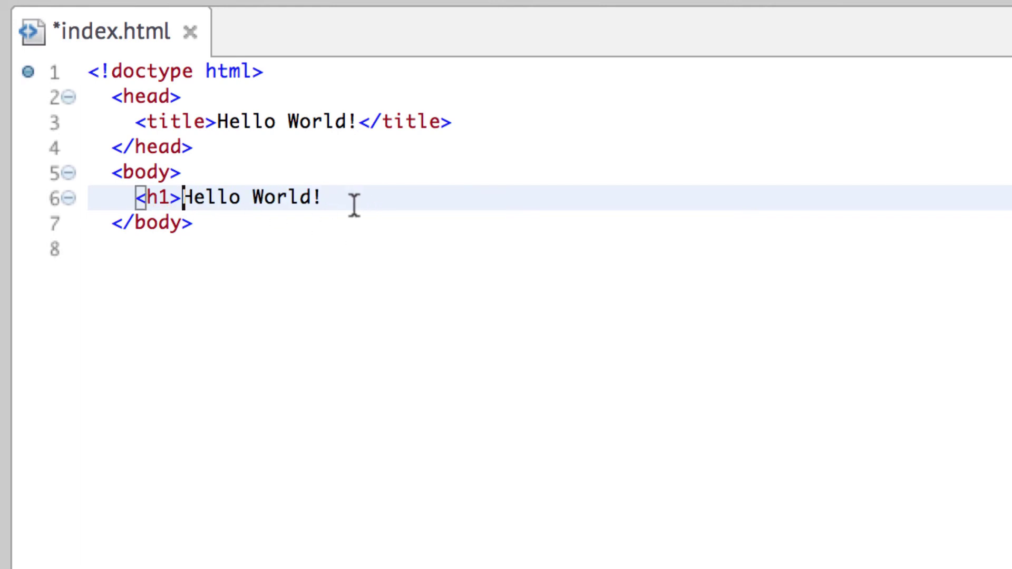
pyautogui.click(349, 200)
pyautogui.write('</')
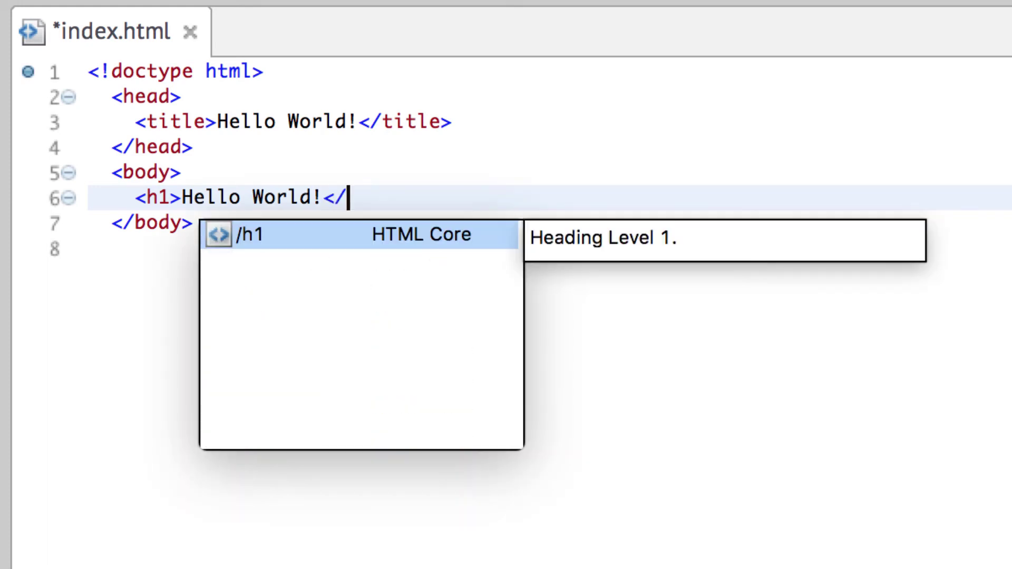
pyautogui.write('h1')
pyautogui.write('>')
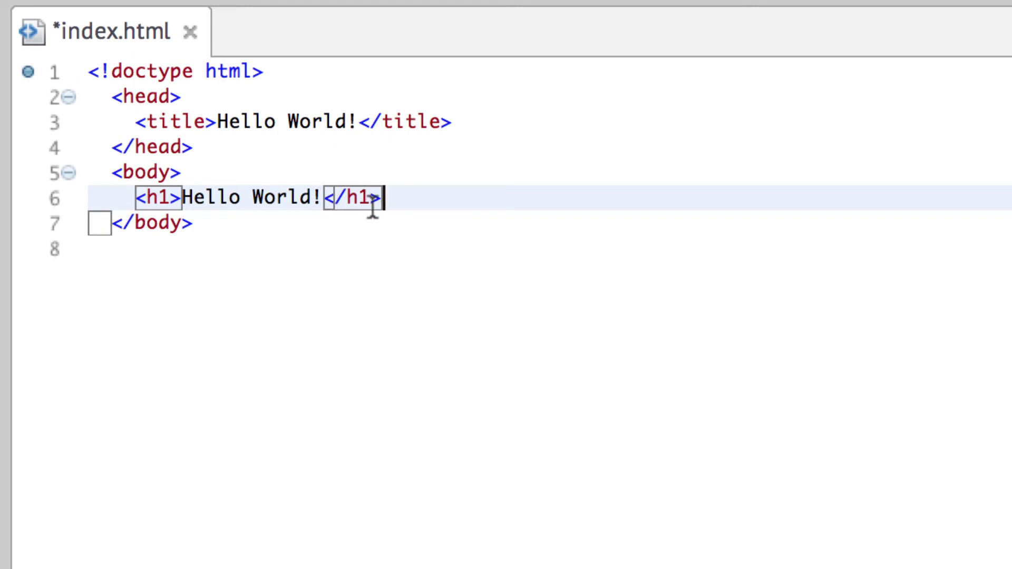
pyautogui.press('Return')
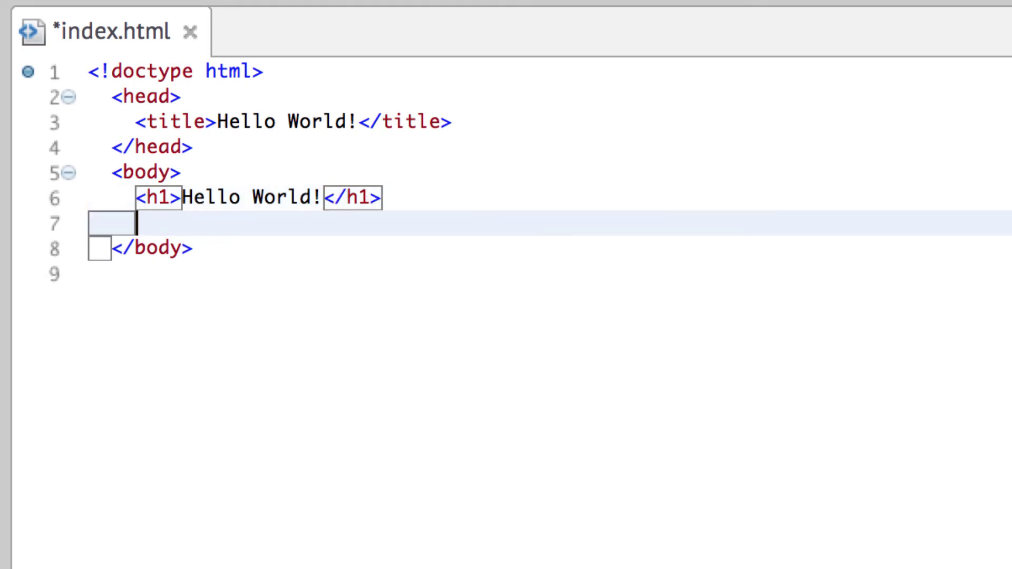
pyautogui.write('<')
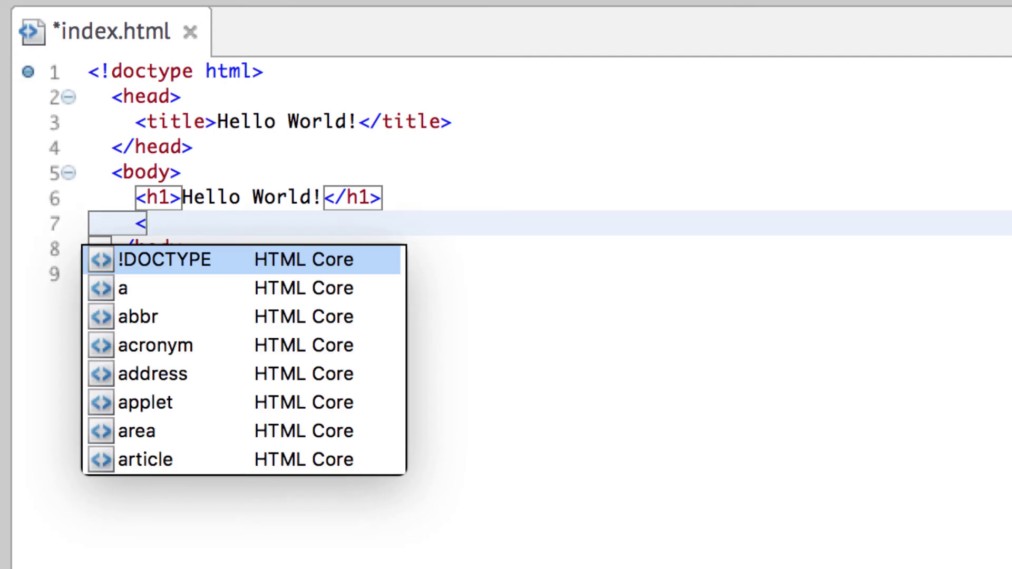
pyautogui.write('p')
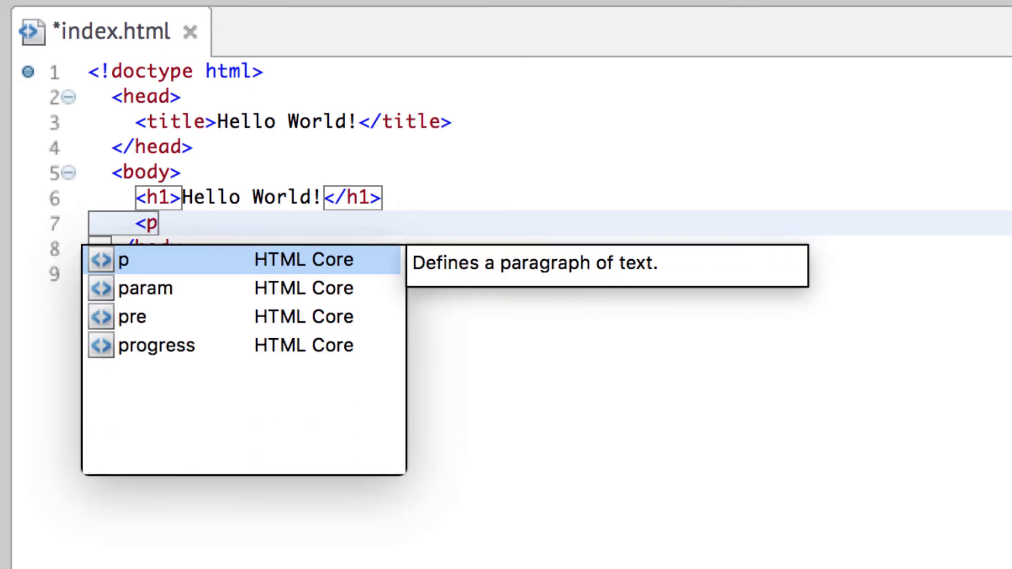
# - Insert a <p> element reading 'This is my awesome website!!!' under the heading
pyautogui.press('Return')
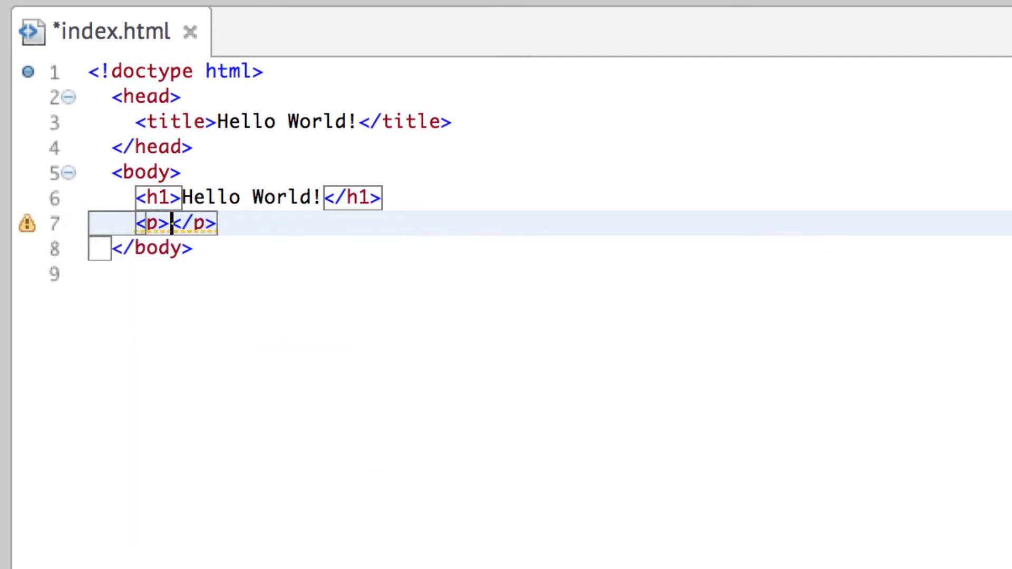
pyautogui.write('Thi')
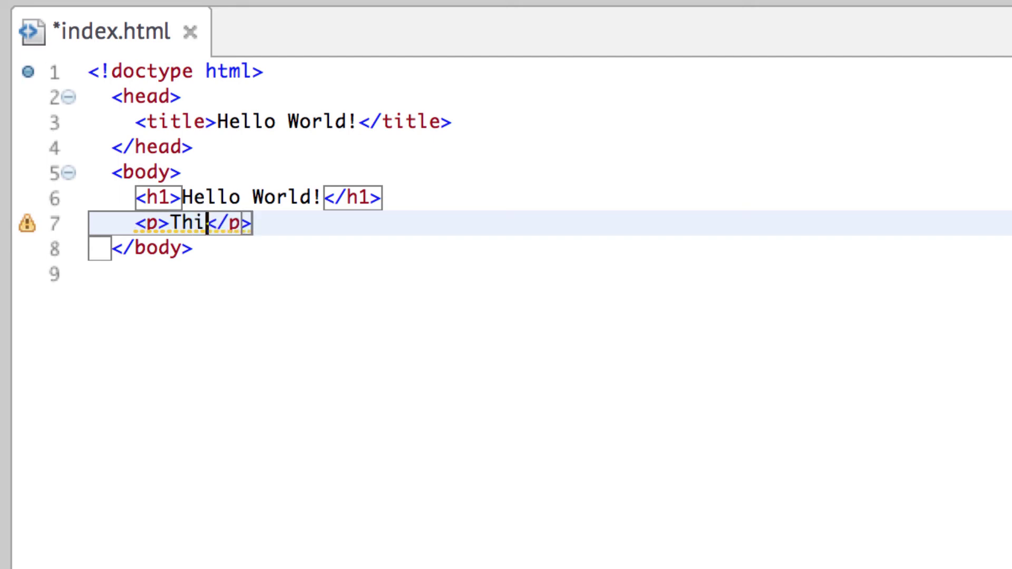
pyautogui.write('s is my a')
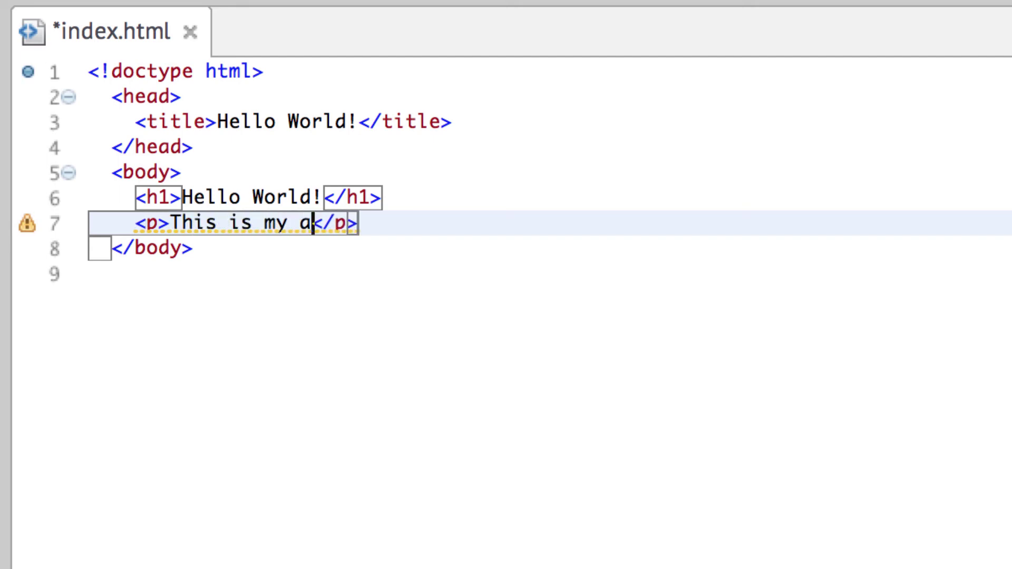
pyautogui.write('wesome we')
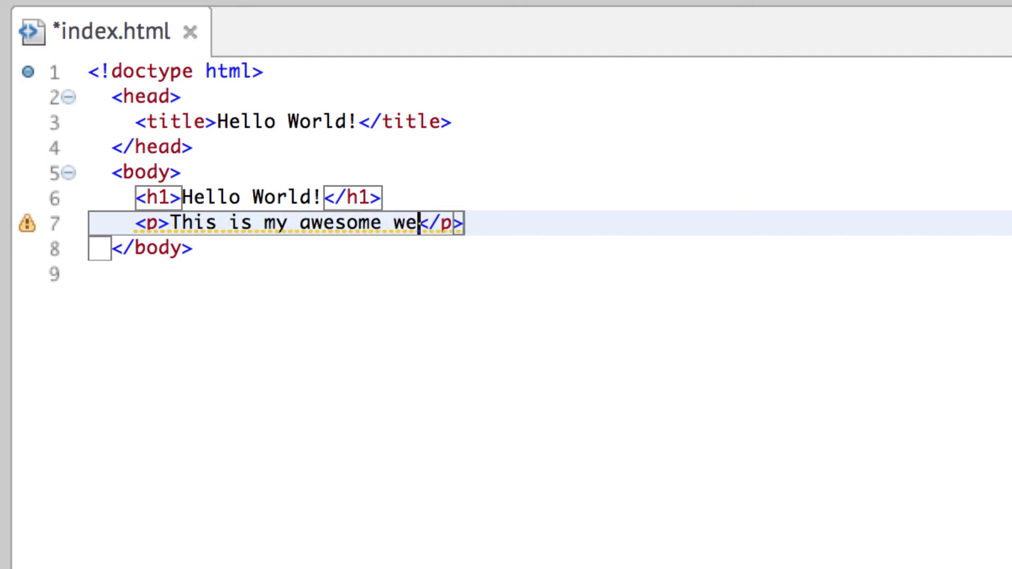
pyautogui.write('bsite!!!')
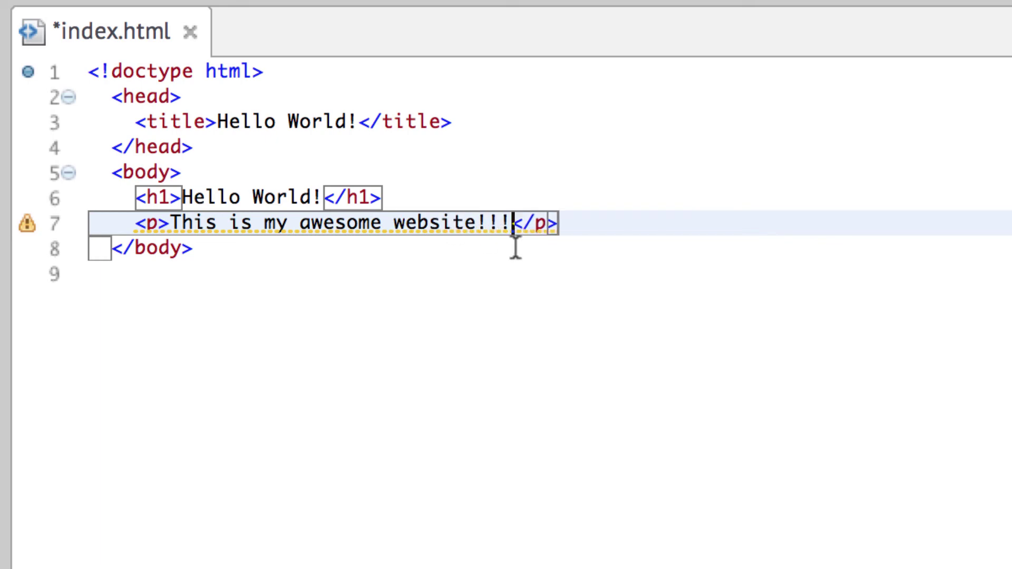
pyautogui.click(521, 280)
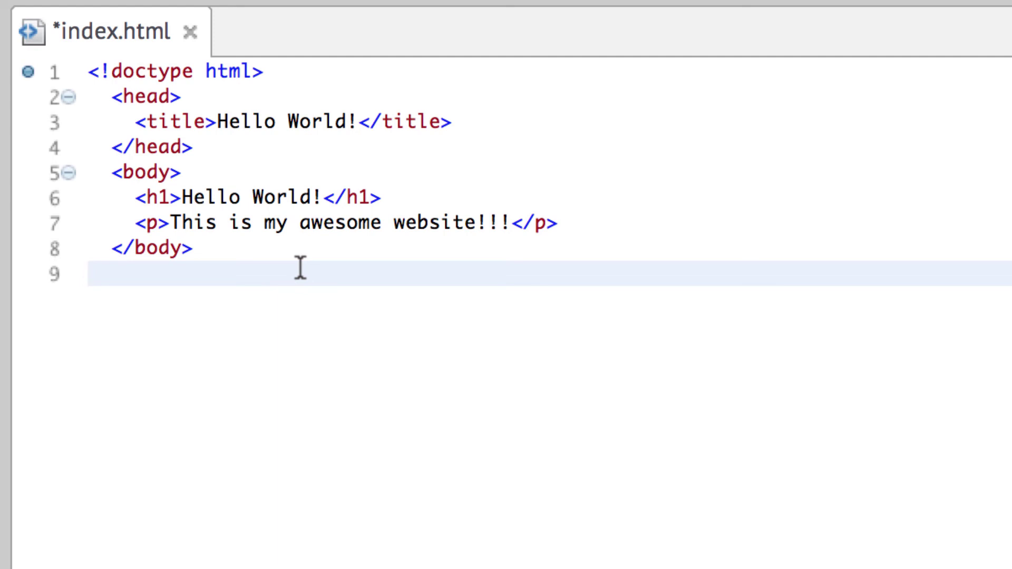
pyautogui.write('<')
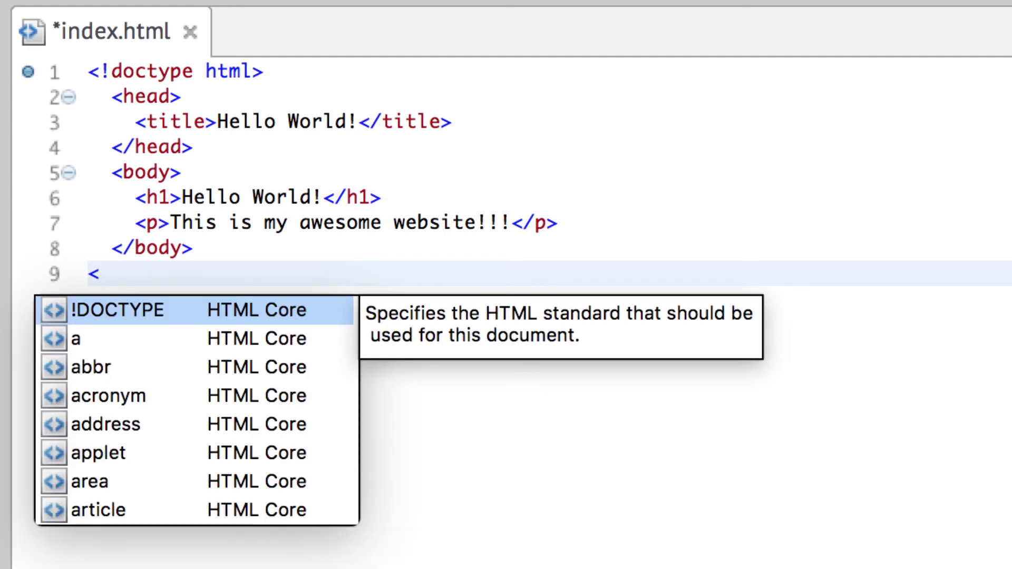
pyautogui.write('/')
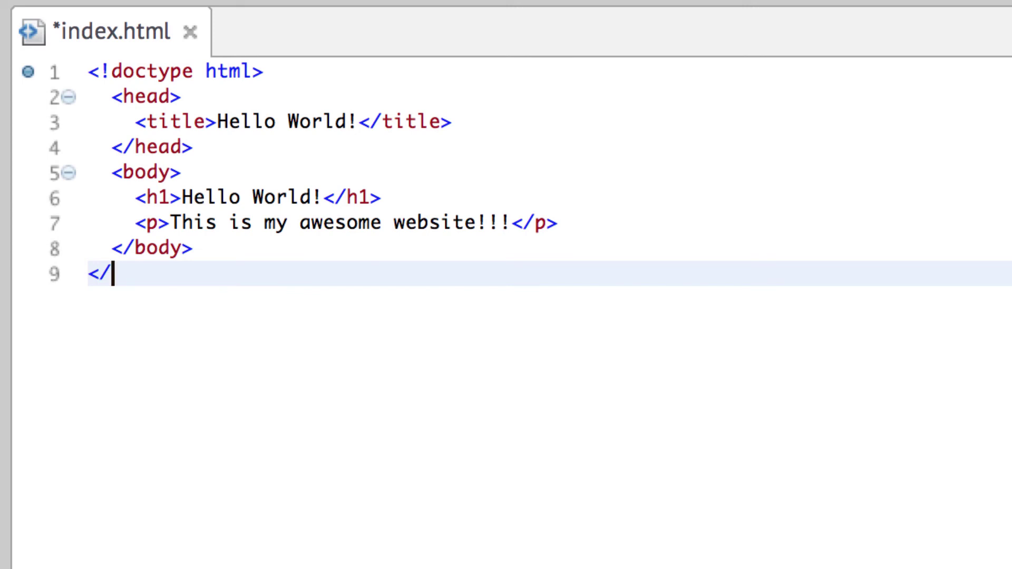
pyautogui.write('html')
pyautogui.write('>')
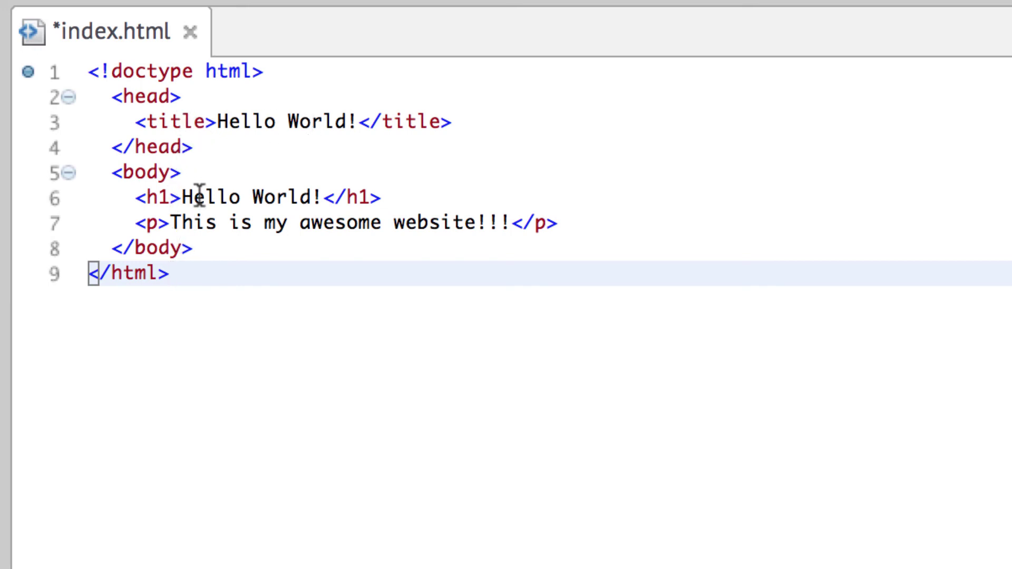
# - Place the insertion point on the paragraph line to add the closing </html> tag
pyautogui.click(136, 221)
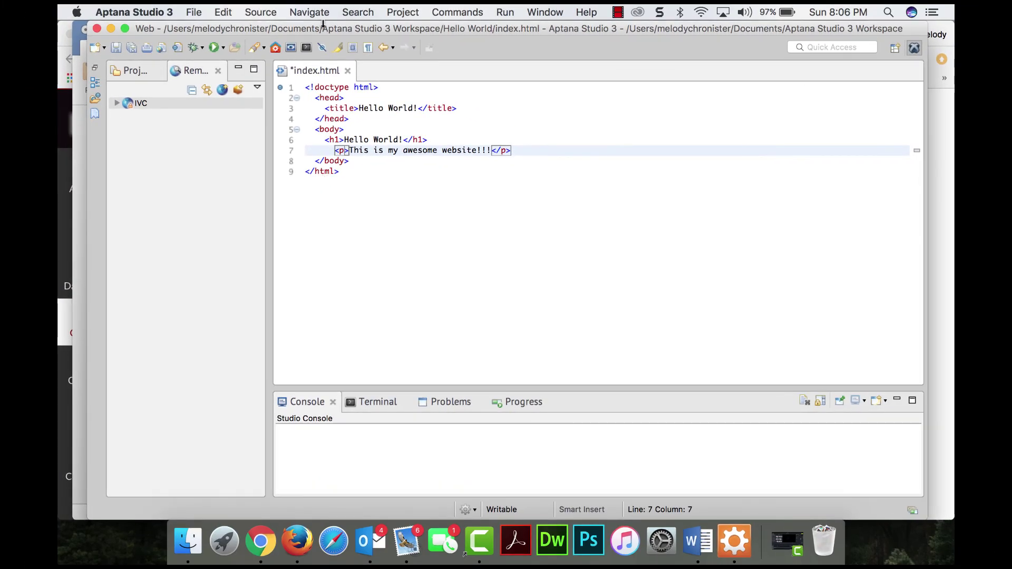
# - Run index.html in a browser from the Run menu
pyautogui.click(506, 13)
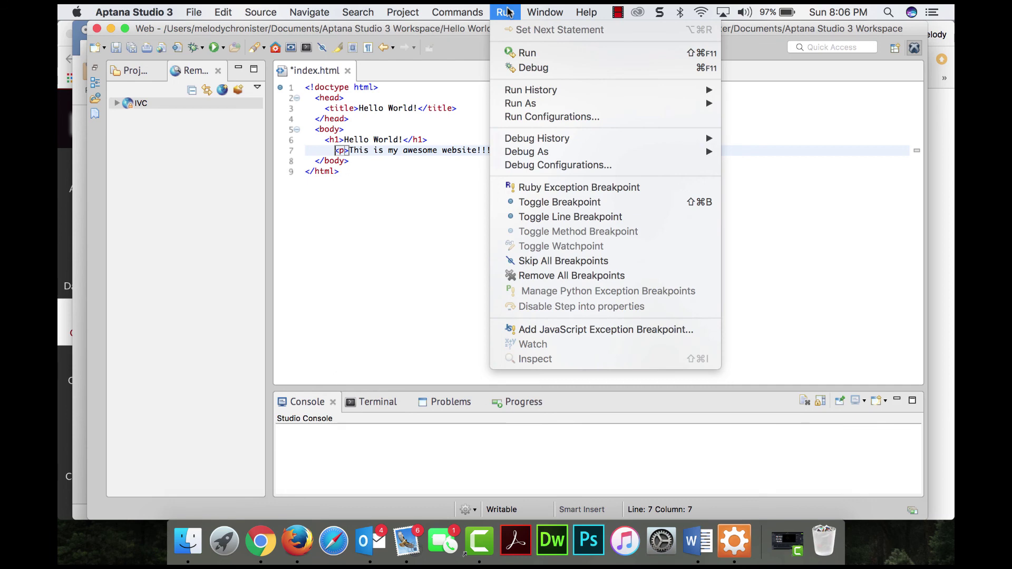
pyautogui.click(523, 52)
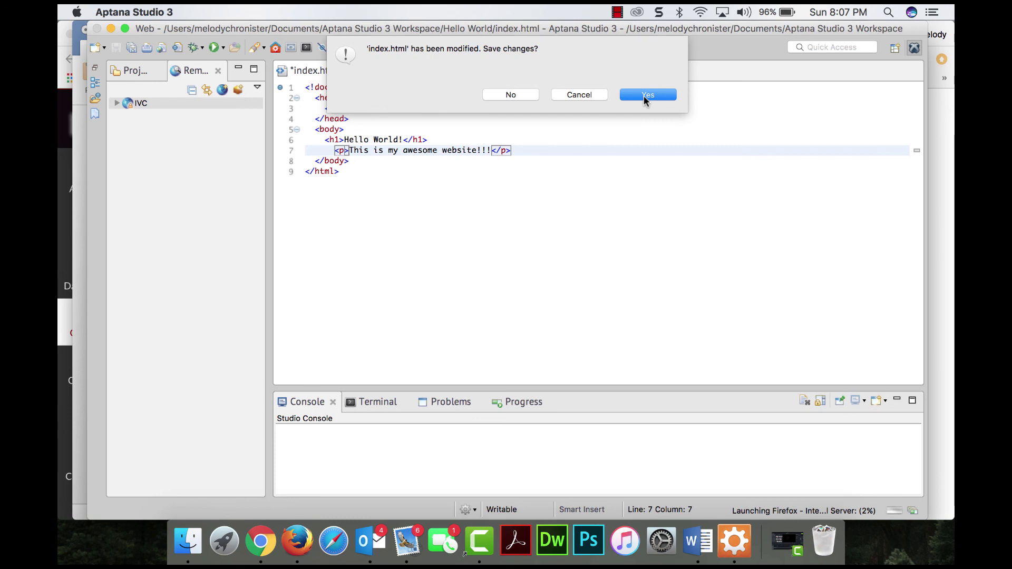
# - Confirm saving index.html so Firefox can load the Hello World page
pyautogui.click(643, 95)
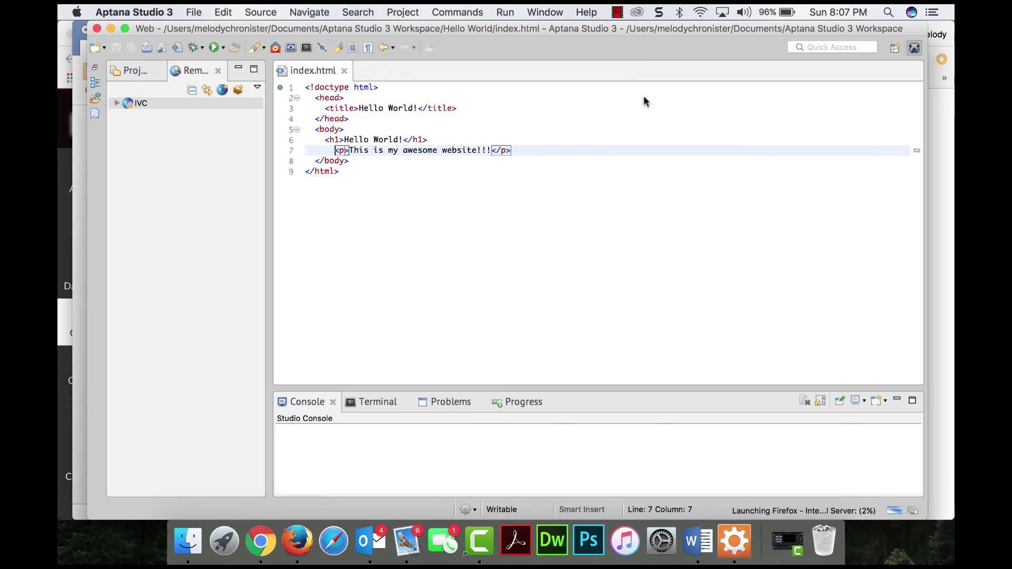